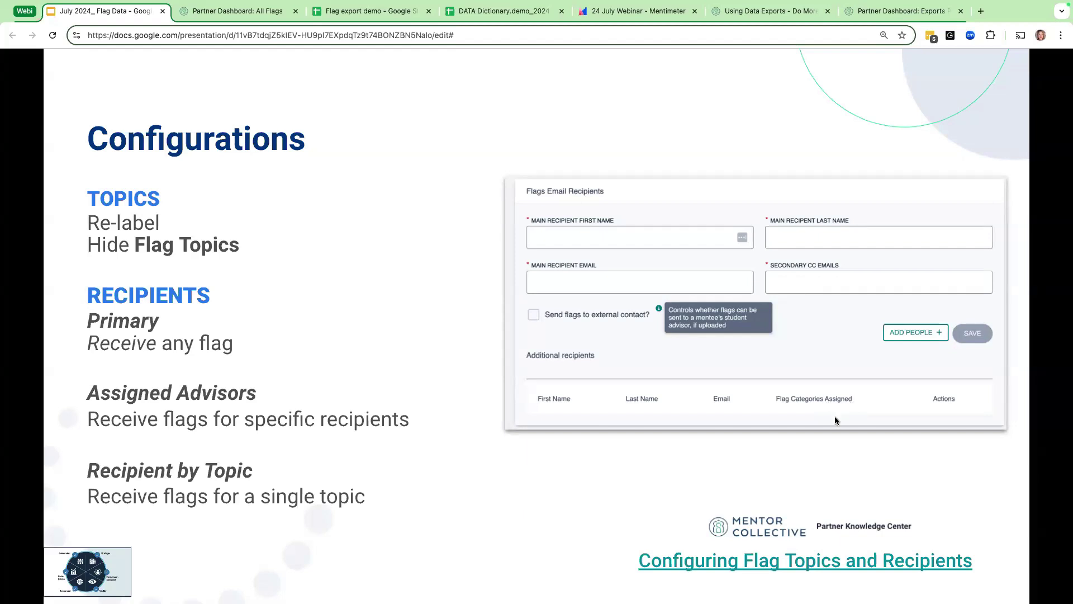
Advance to the menti.com code slide and switch to Mentimeter to present the ranking question on titles benefiting from direct mentorship data
{"action": "key", "text": "Right"}
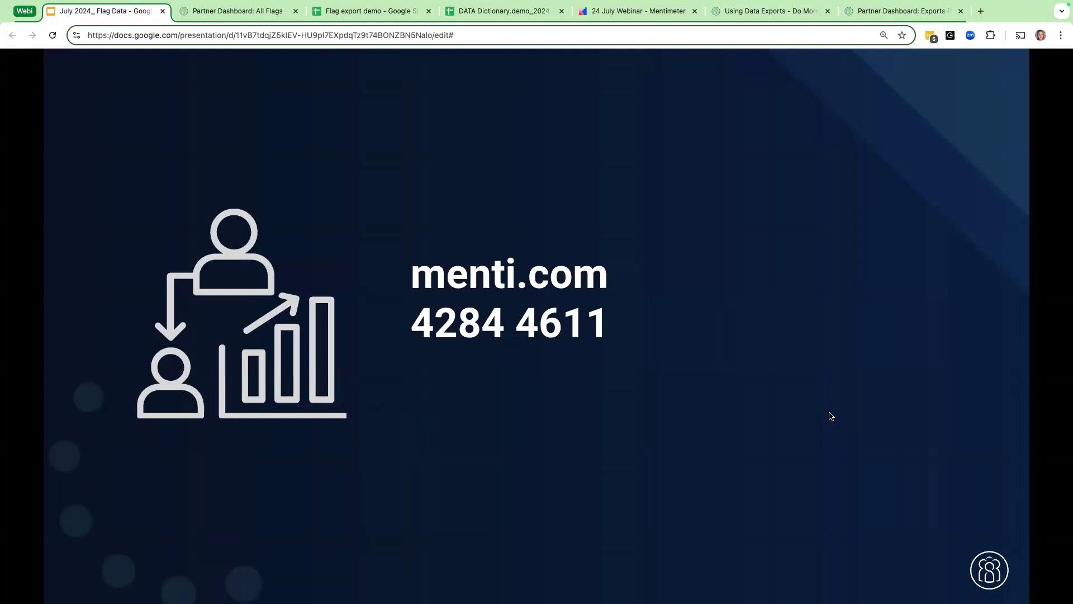
{"action": "left_click", "coordinate": [625, 10]}
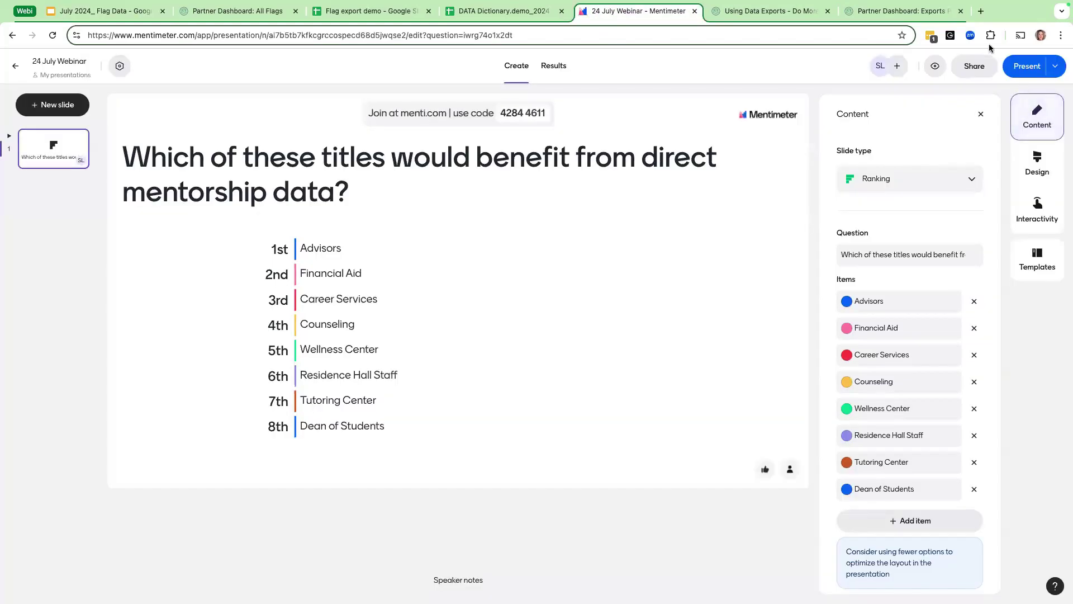
{"action": "left_click", "coordinate": [1028, 66]}
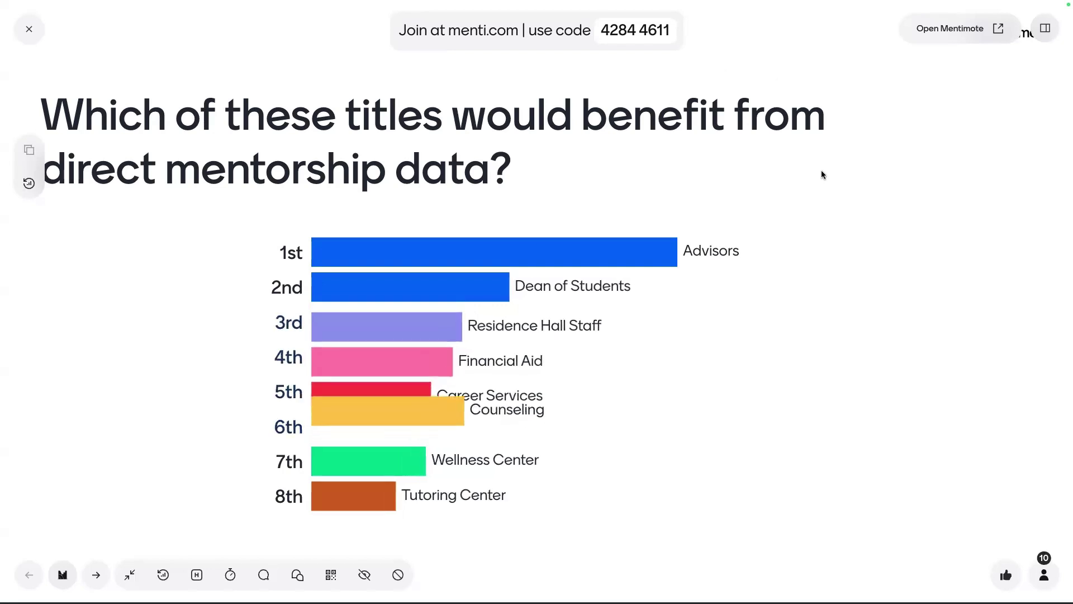
Exit the full-screen poll, switch back to the July 2024 Flag Data slides and advance to the "A quick demo…" slide
{"action": "key", "text": "Escape"}
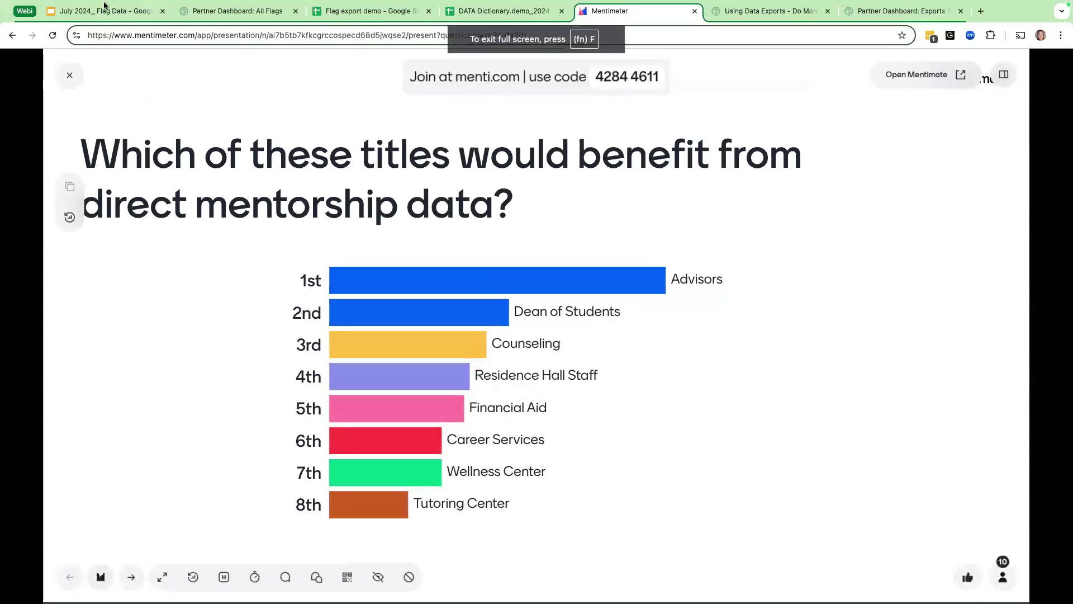
{"action": "left_click", "coordinate": [140, 12]}
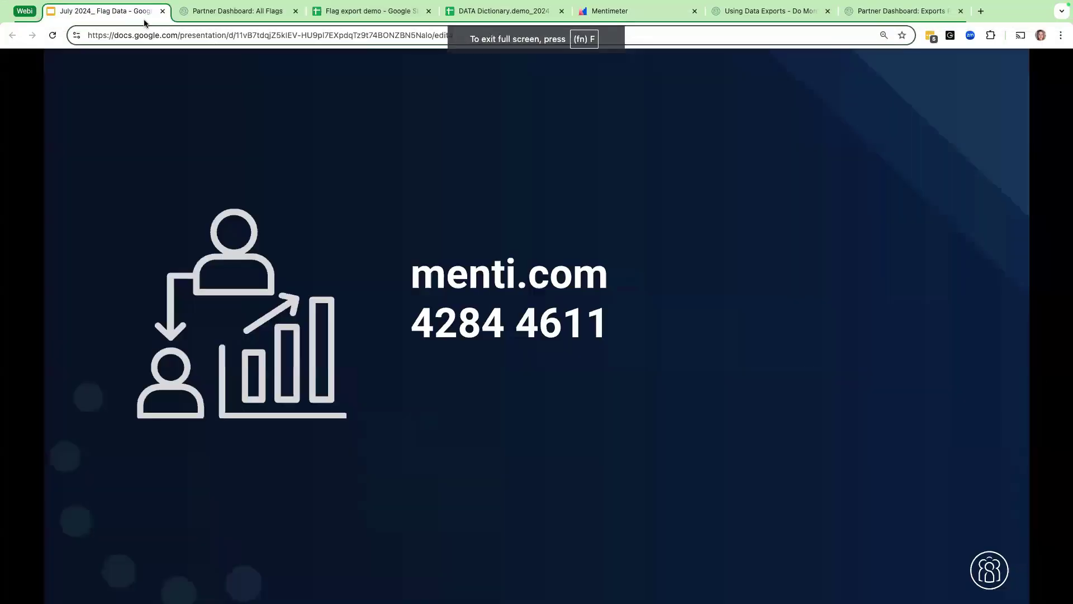
{"action": "left_click", "coordinate": [508, 284]}
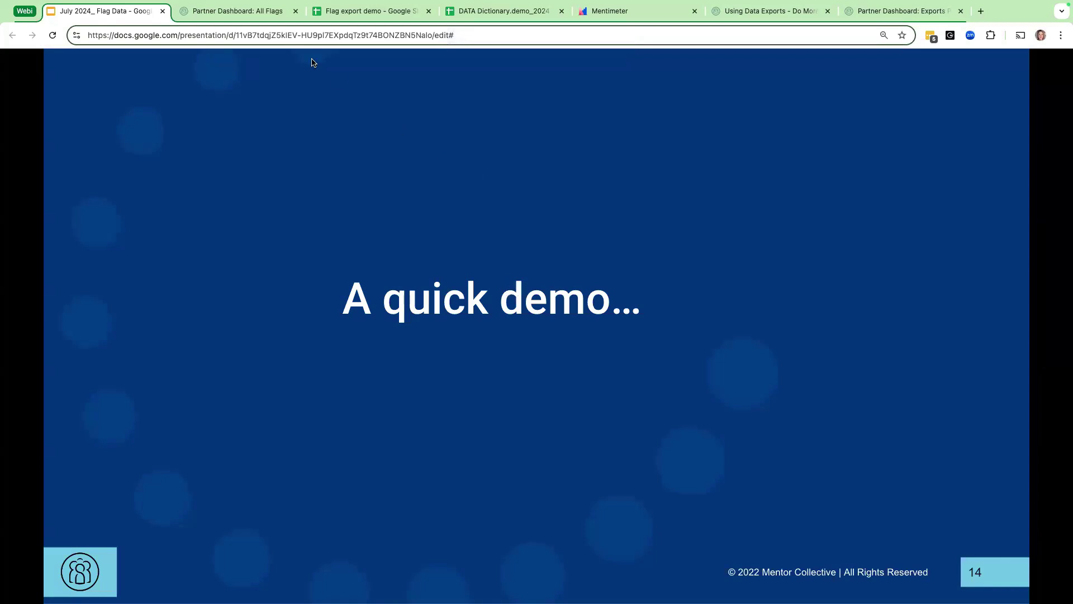
Switch to the Partner Dashboard and examine the Priority Flag Topics in the engagement topics over time chart
{"action": "left_click", "coordinate": [248, 13]}
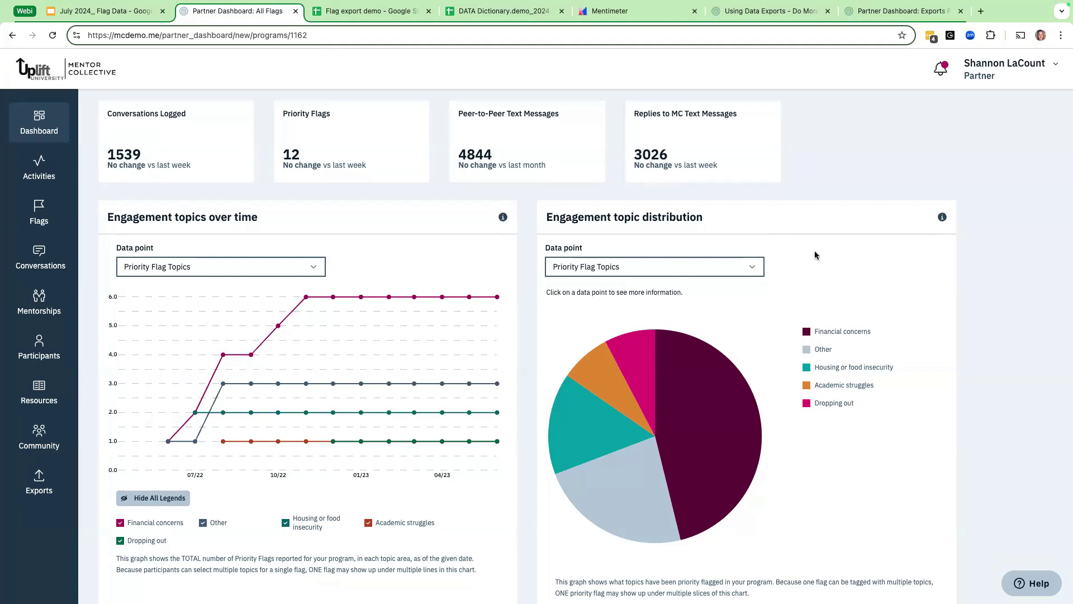
{"action": "scroll", "coordinate": [780, 241], "scroll_direction": "up", "scroll_amount": 15}
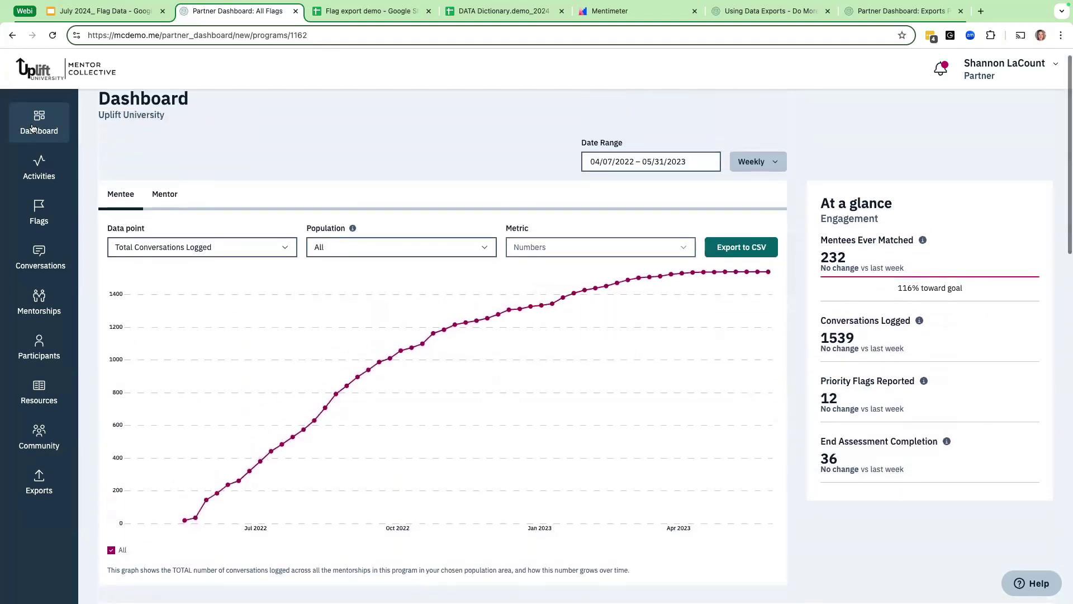
{"action": "scroll", "coordinate": [353, 260], "scroll_direction": "down", "scroll_amount": 5}
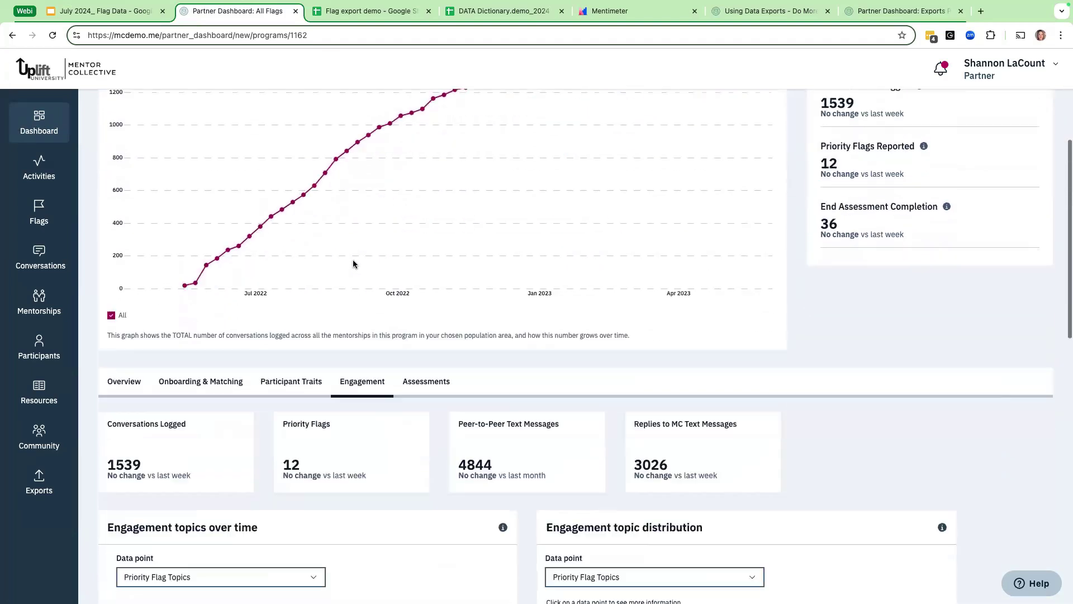
{"action": "scroll", "coordinate": [437, 324], "scroll_direction": "down", "scroll_amount": 5}
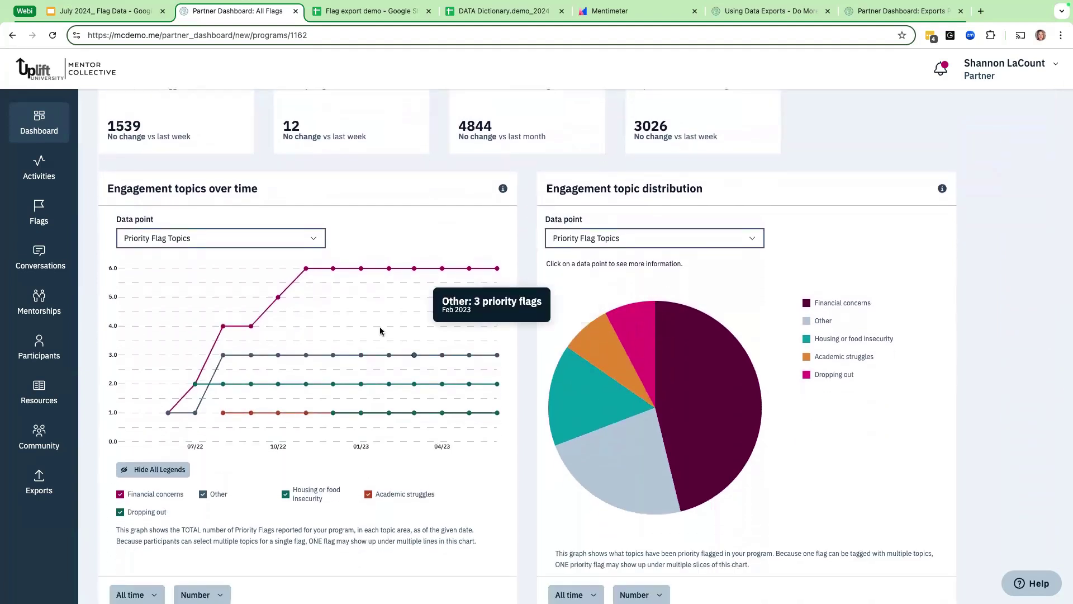
{"action": "mouse_move", "coordinate": [222, 343]}
{"action": "mouse_move", "coordinate": [274, 313]}
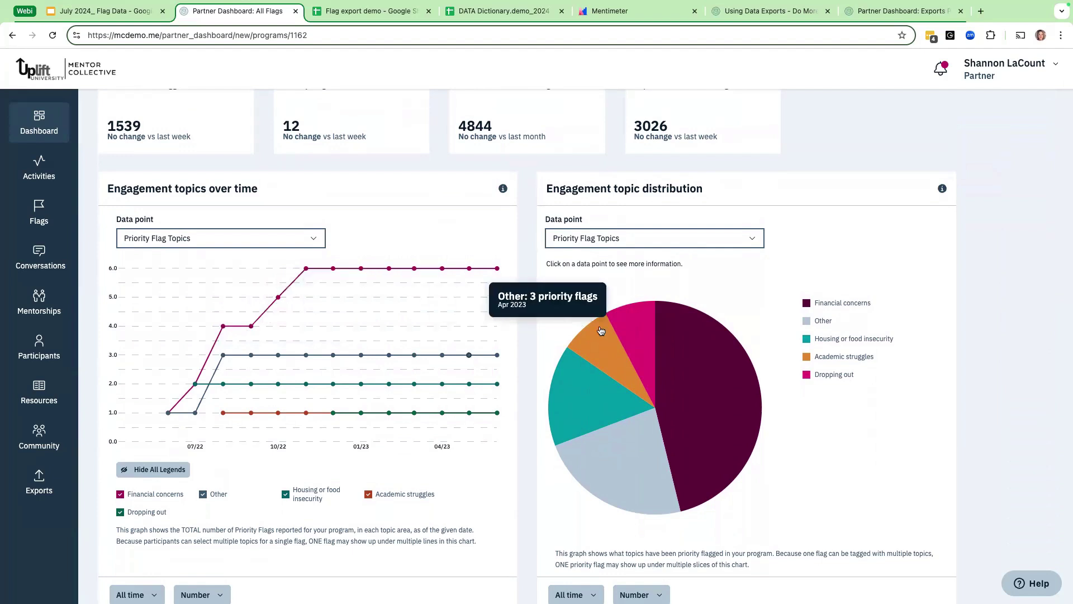
Open the mentorships behind the Housing or food insecurity slice of the engagement topic distribution chart
{"action": "mouse_move", "coordinate": [718, 338]}
{"action": "scroll", "coordinate": [718, 337], "scroll_direction": "down", "scroll_amount": 1}
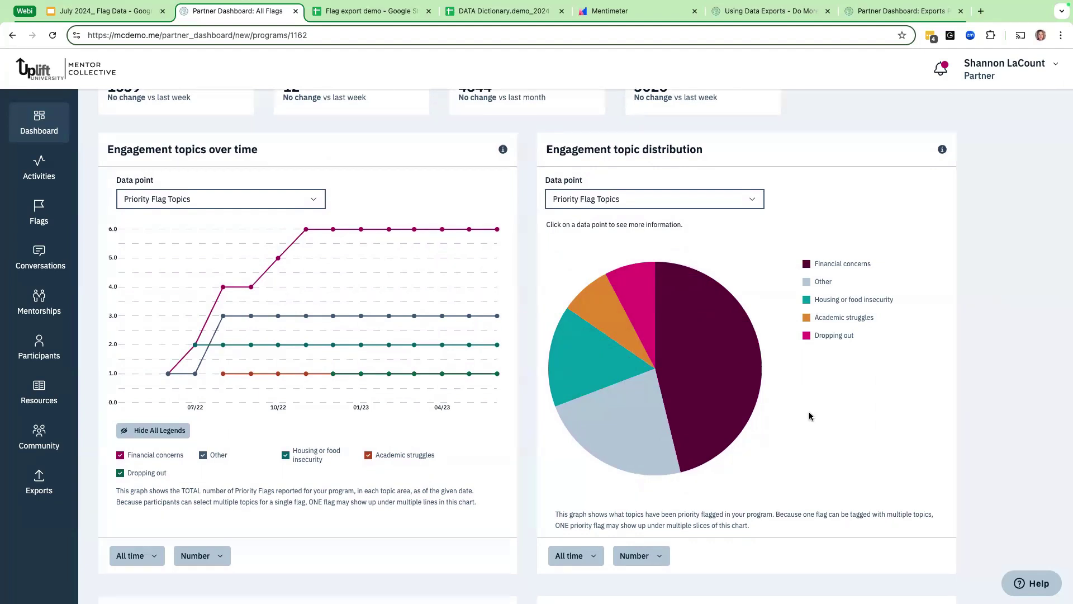
{"action": "left_click", "coordinate": [579, 362]}
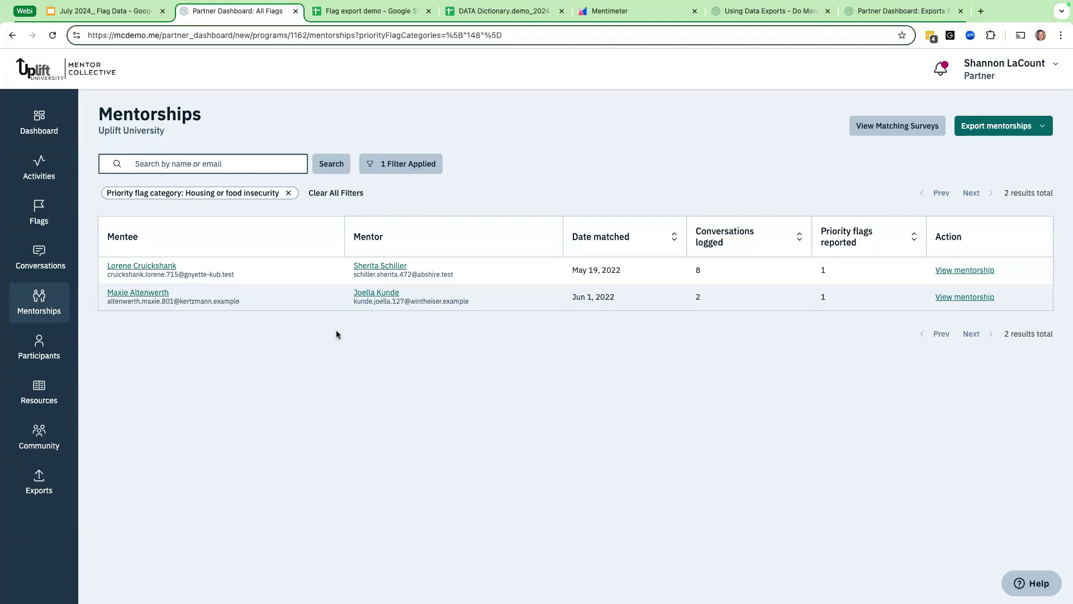
List all of the program's flags and filter them by the flagged topic Homesickness
{"action": "left_click", "coordinate": [47, 221]}
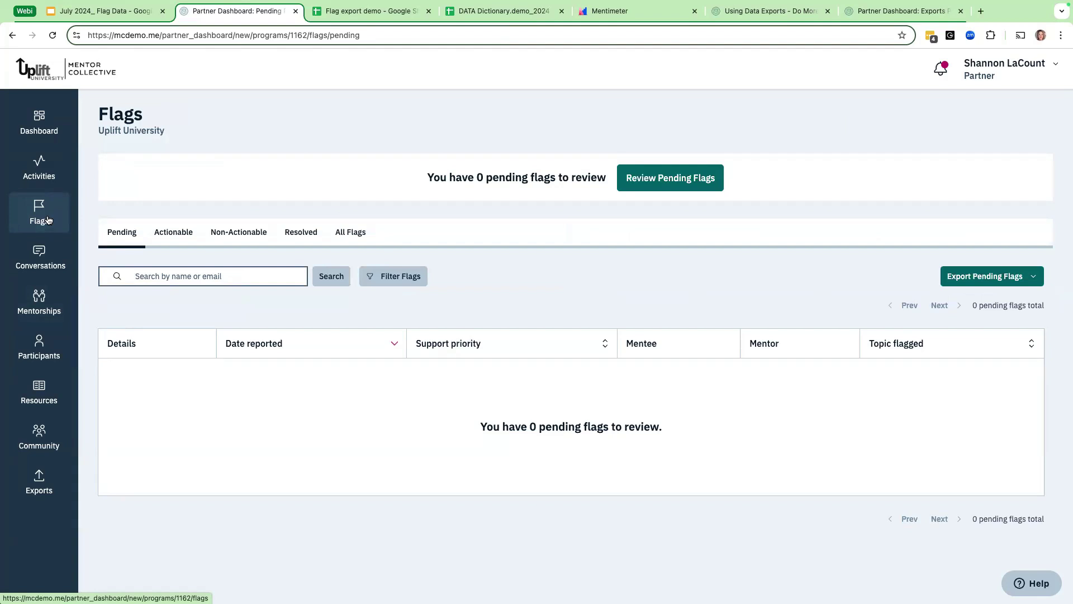
{"action": "left_click", "coordinate": [354, 232]}
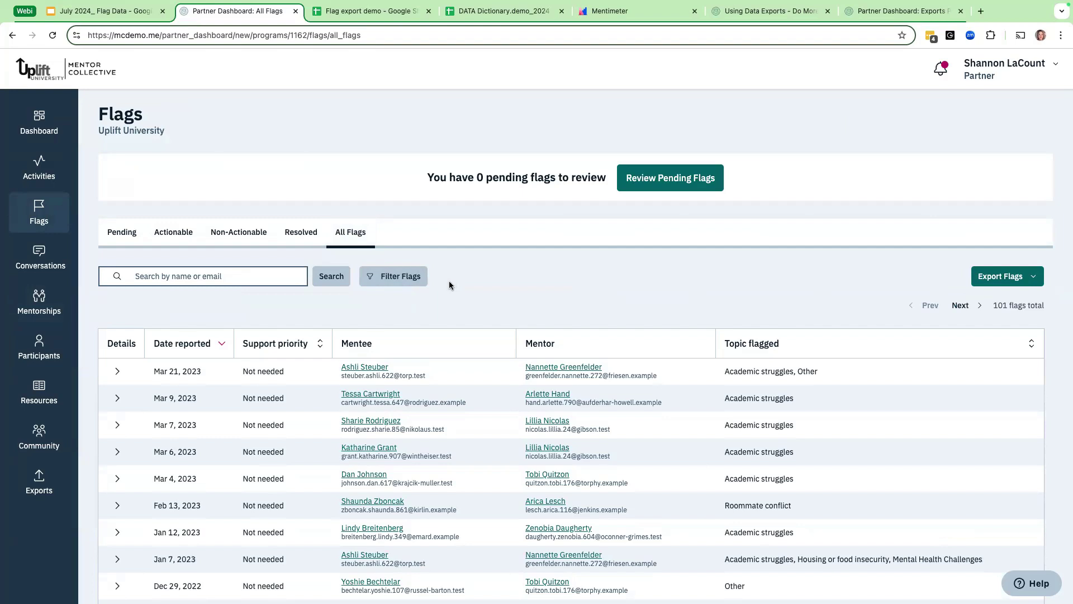
{"action": "left_click", "coordinate": [400, 277]}
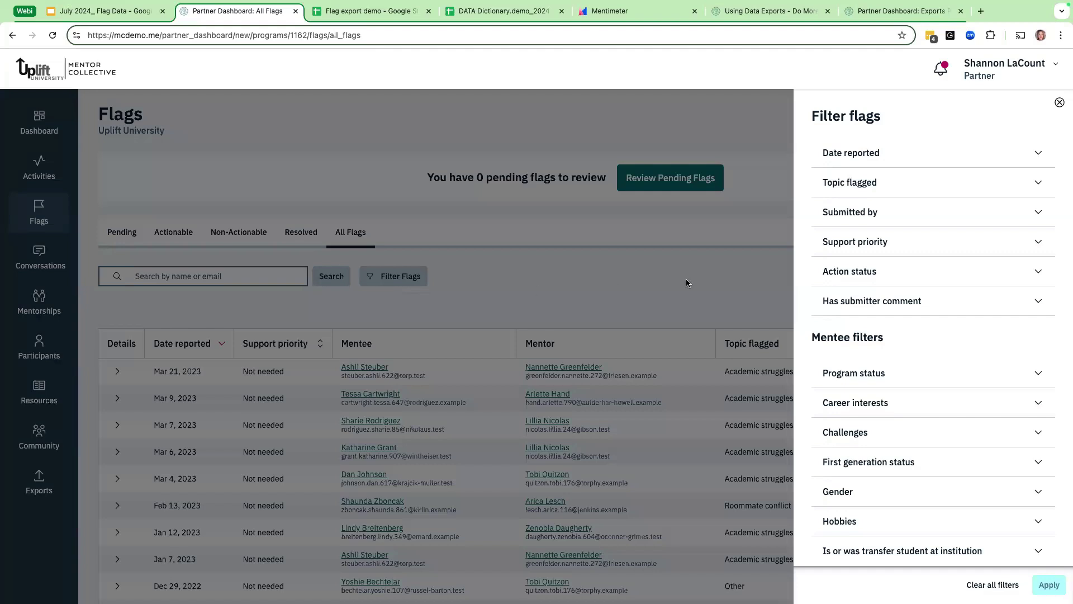
{"action": "left_click", "coordinate": [852, 183]}
{"action": "left_click", "coordinate": [832, 320]}
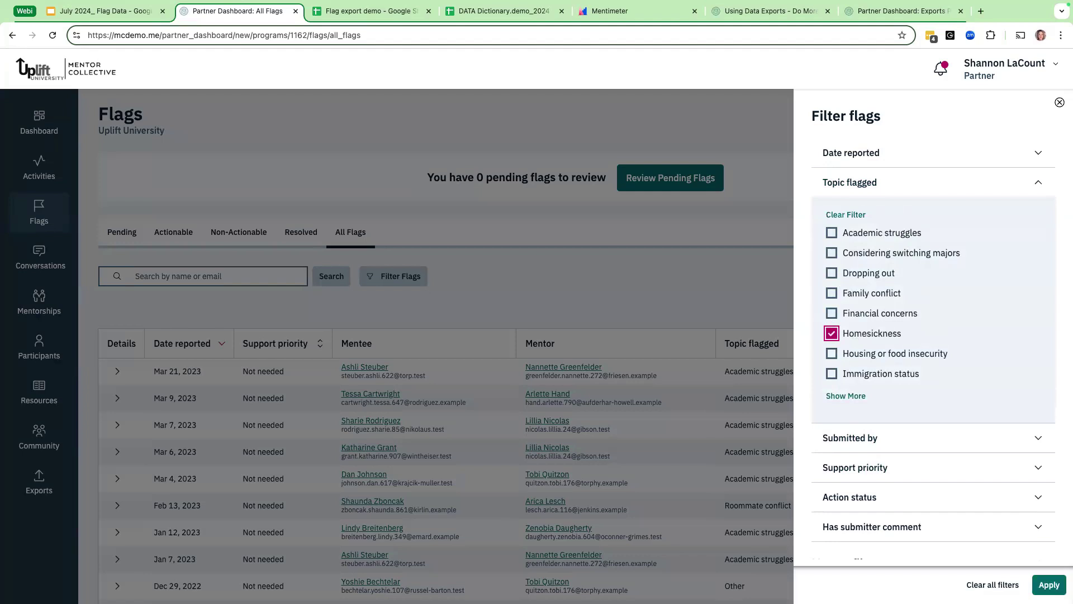
{"action": "left_click", "coordinate": [1048, 585]}
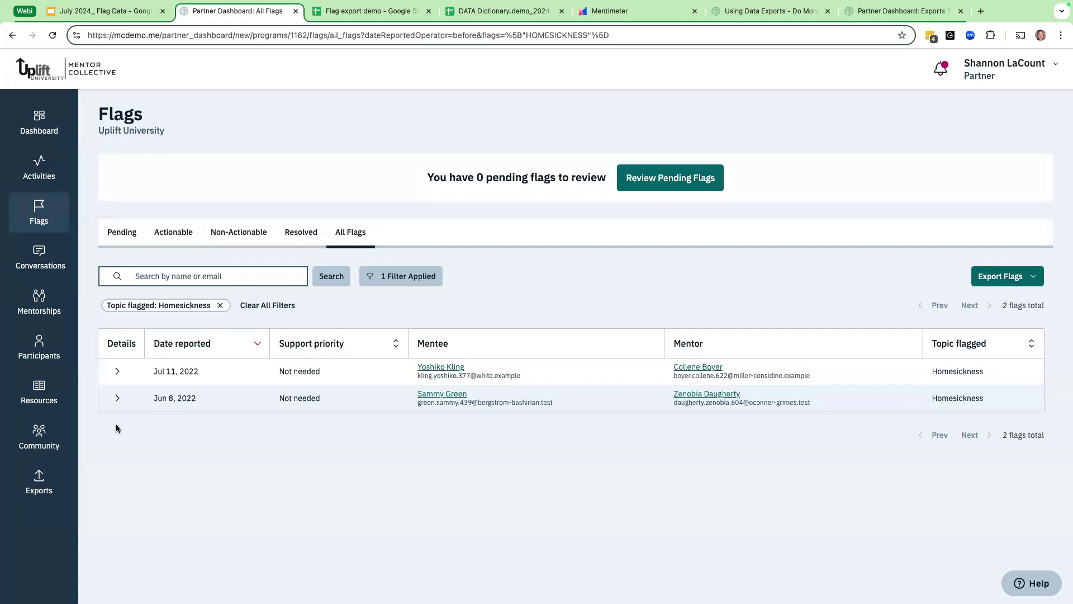
Expand the Jun 8, 2022 homesickness flag and review its mentor comment, assigned status and follow-up notes
{"action": "left_click", "coordinate": [117, 398]}
{"action": "scroll", "coordinate": [560, 406], "scroll_direction": "down", "scroll_amount": 4}
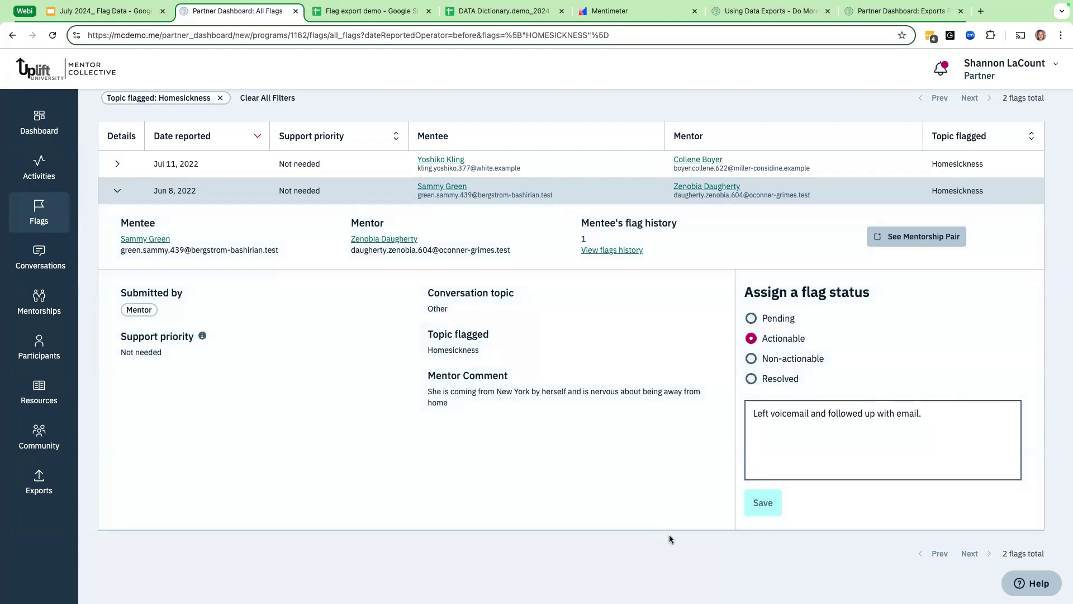
{"action": "scroll", "coordinate": [669, 536], "scroll_direction": "up", "scroll_amount": 2}
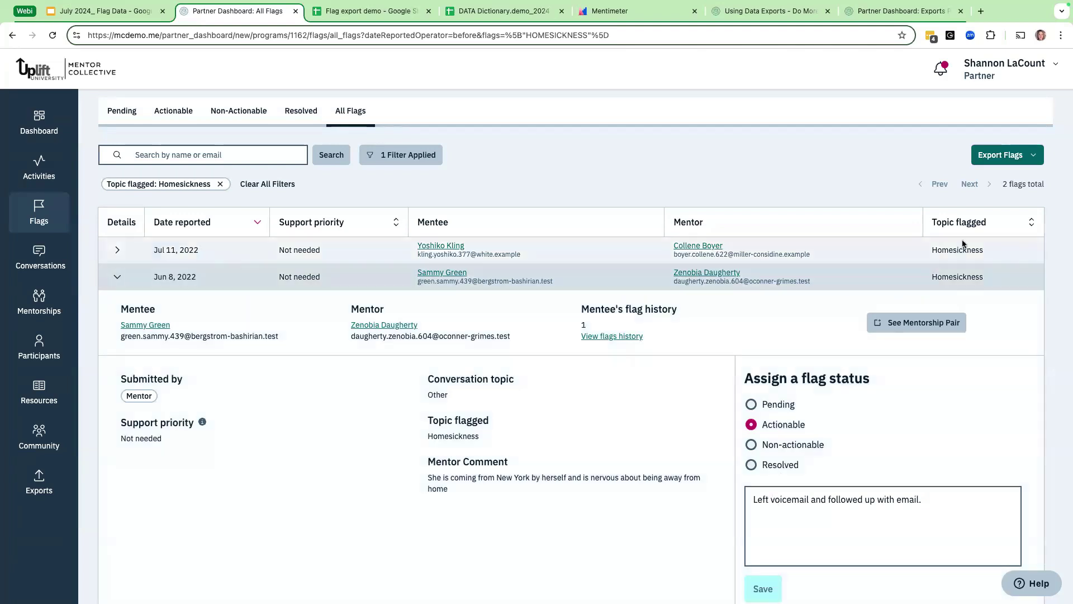
Look at the export options for the filtered flags, collapse the expanded flag and open the program's Exports page
{"action": "left_click", "coordinate": [993, 150]}
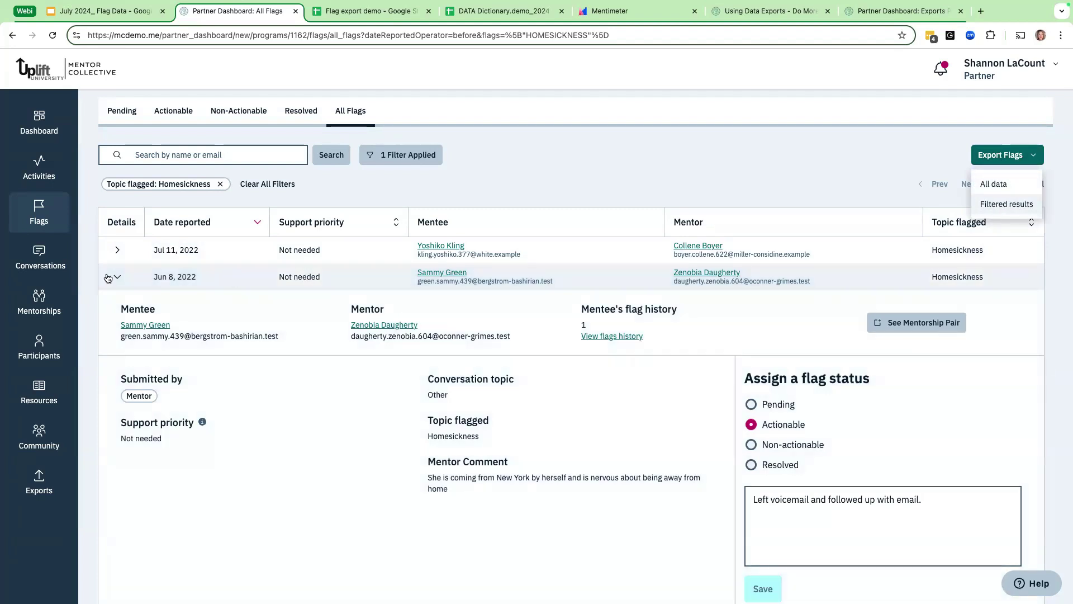
{"action": "left_click", "coordinate": [108, 278]}
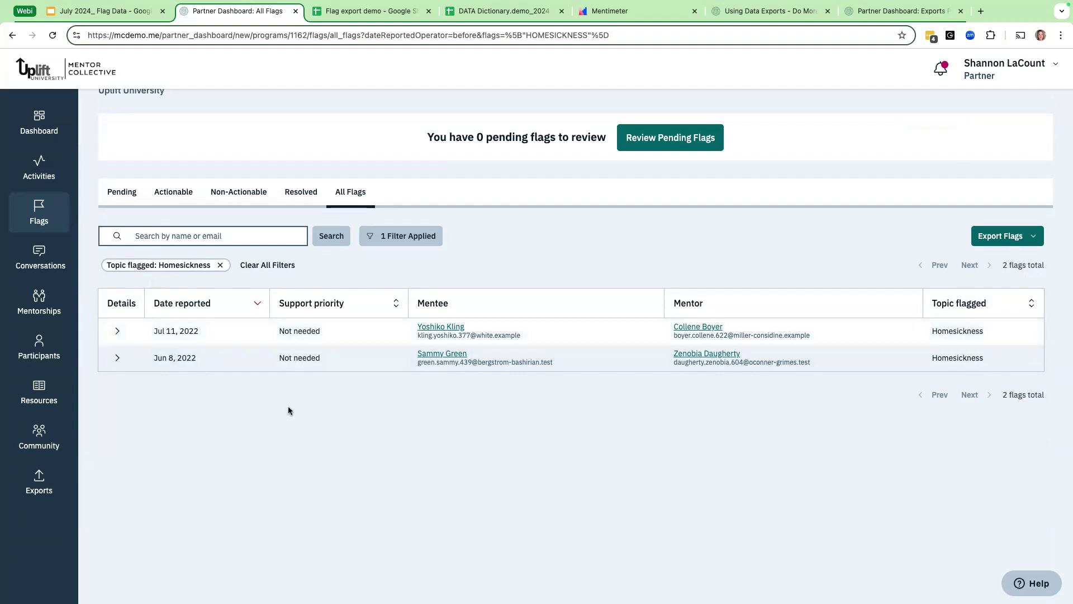
{"action": "left_click", "coordinate": [47, 482]}
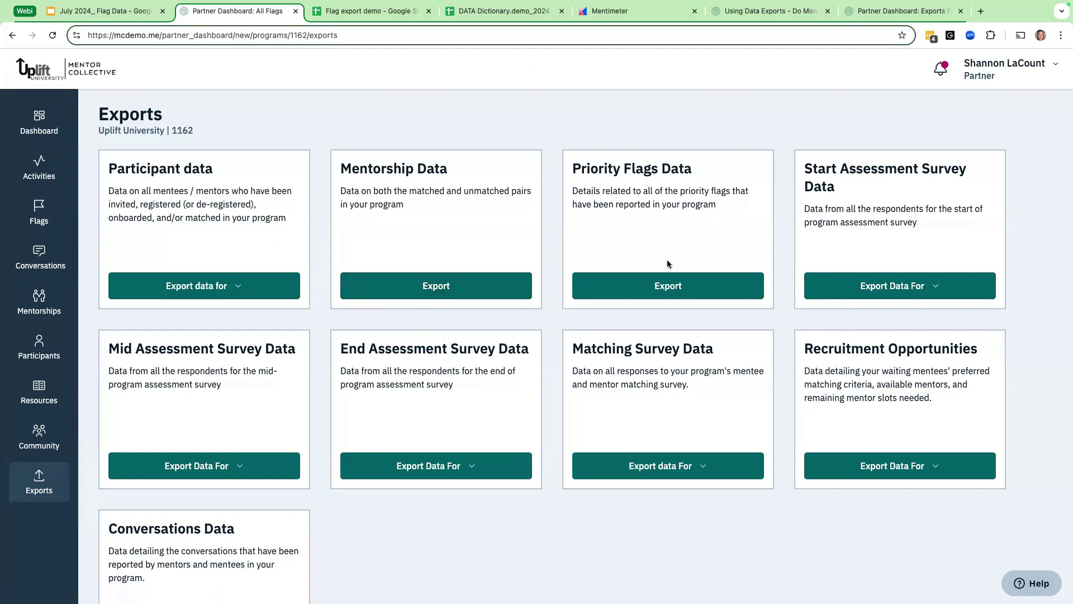
Look at the Flag export demo spreadsheet in Google Sheets and return to the slides, advancing to Status Report to Supervisors
{"action": "left_click", "coordinate": [385, 13]}
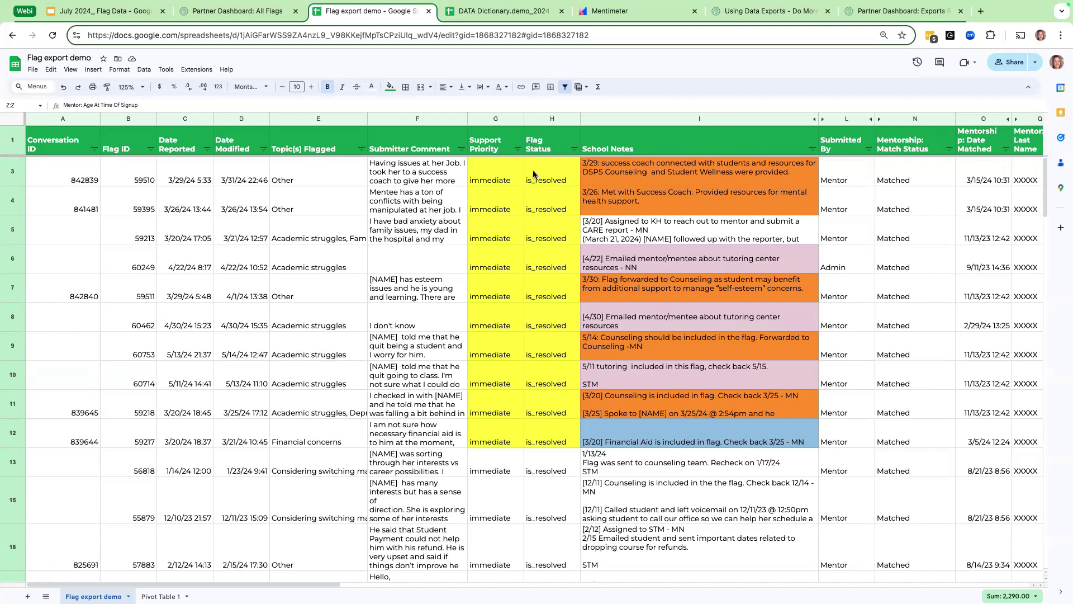
{"action": "left_click", "coordinate": [118, 17]}
{"action": "left_click", "coordinate": [339, 250]}
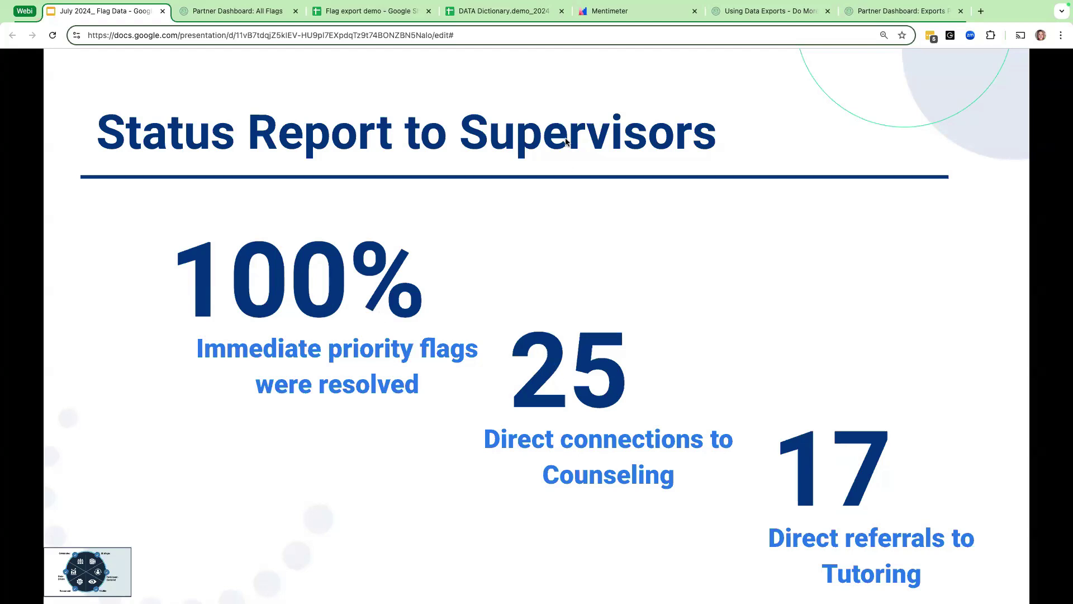
Switch back to the Flag export demo spreadsheet and point out the Submitter Comment and School Notes columns by selecting their headers
{"action": "left_click", "coordinate": [250, 11]}
{"action": "left_click", "coordinate": [387, 12]}
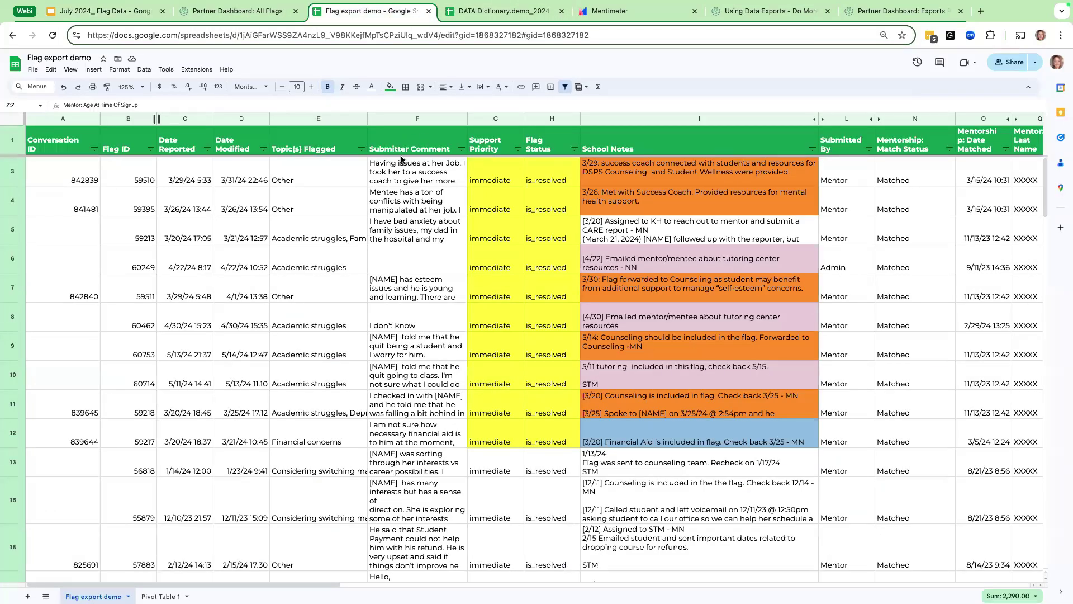
{"action": "left_click", "coordinate": [420, 142]}
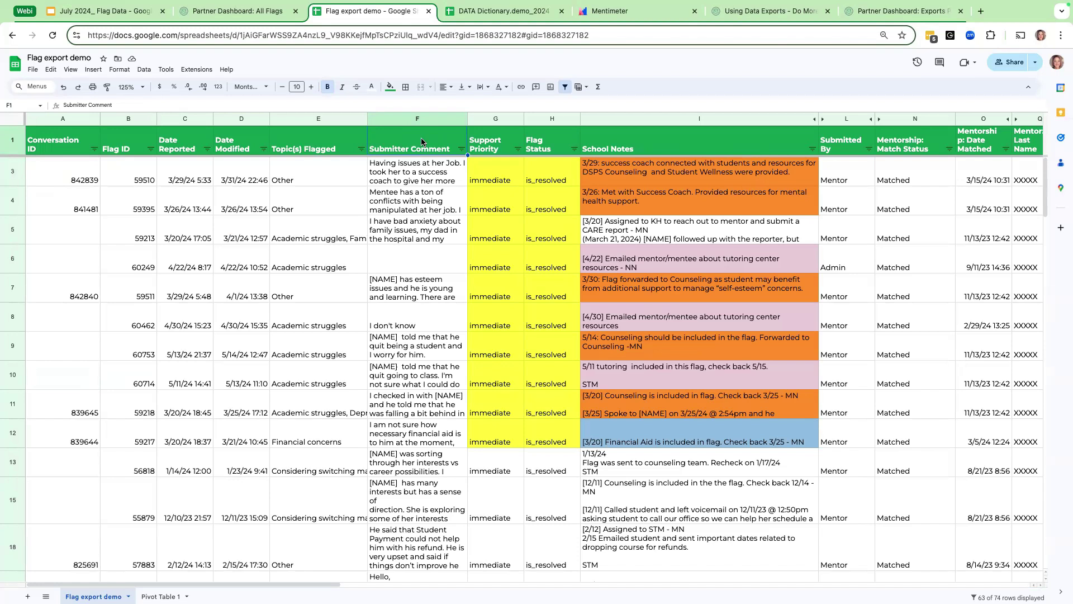
{"action": "left_click", "coordinate": [664, 136]}
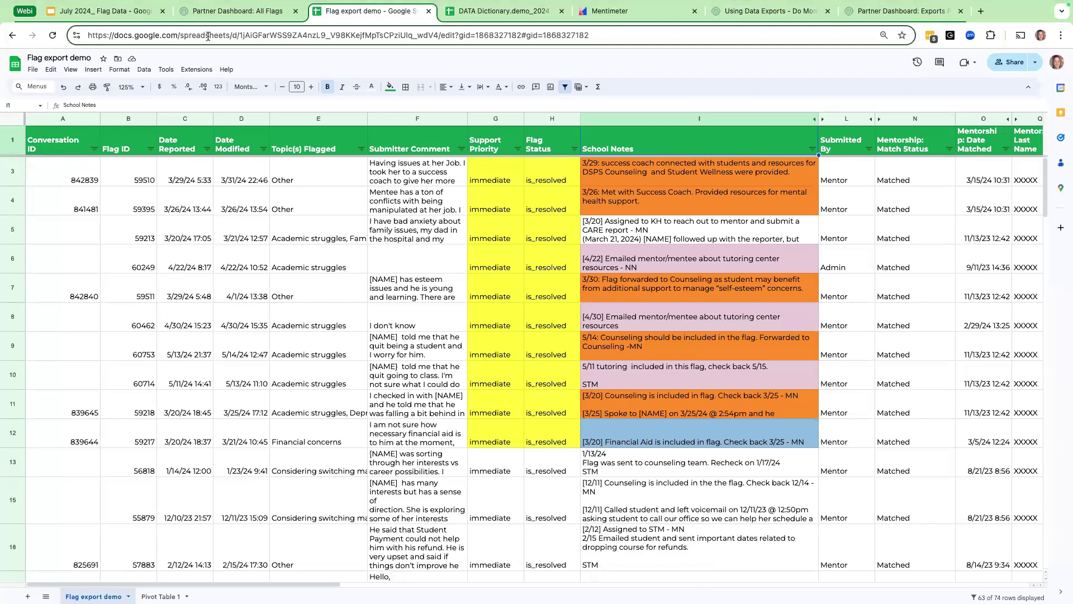
Switch to the July 2024 Flag Data slides and advance to the Target Population Analysis slide
{"action": "left_click", "coordinate": [127, 12]}
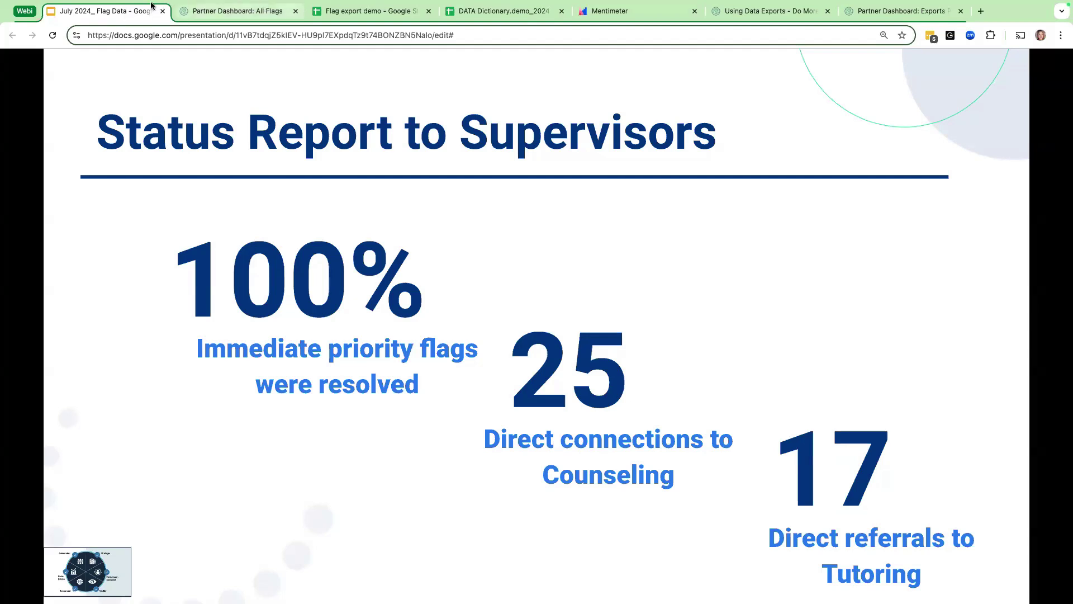
{"action": "left_click", "coordinate": [700, 303]}
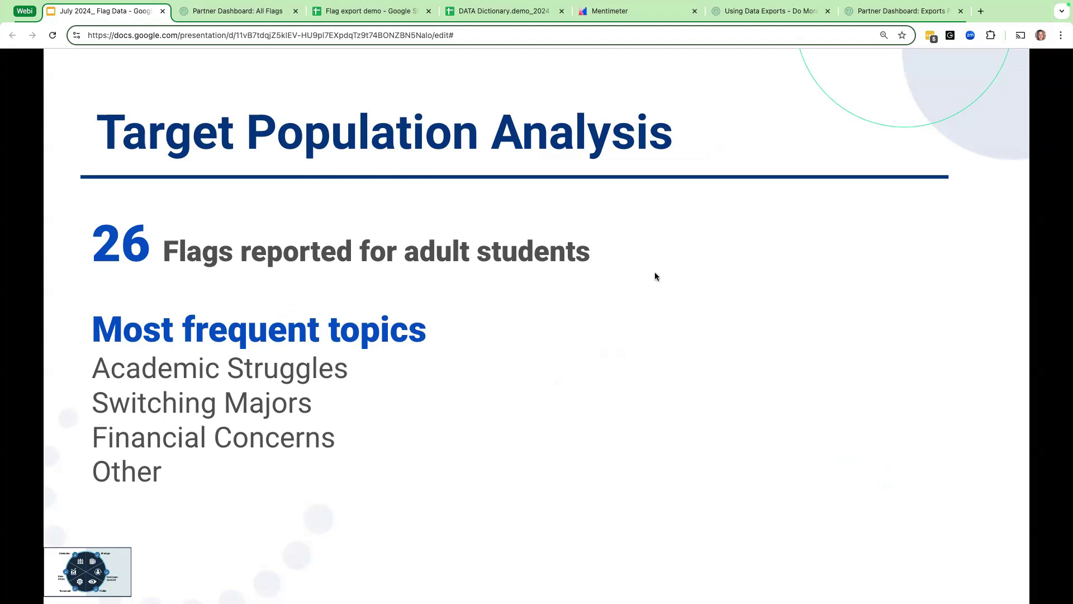
Switch to the Flag export demo spreadsheet and examine the highlighted column with the mentees' age at time of signup
{"action": "left_click", "coordinate": [378, 11]}
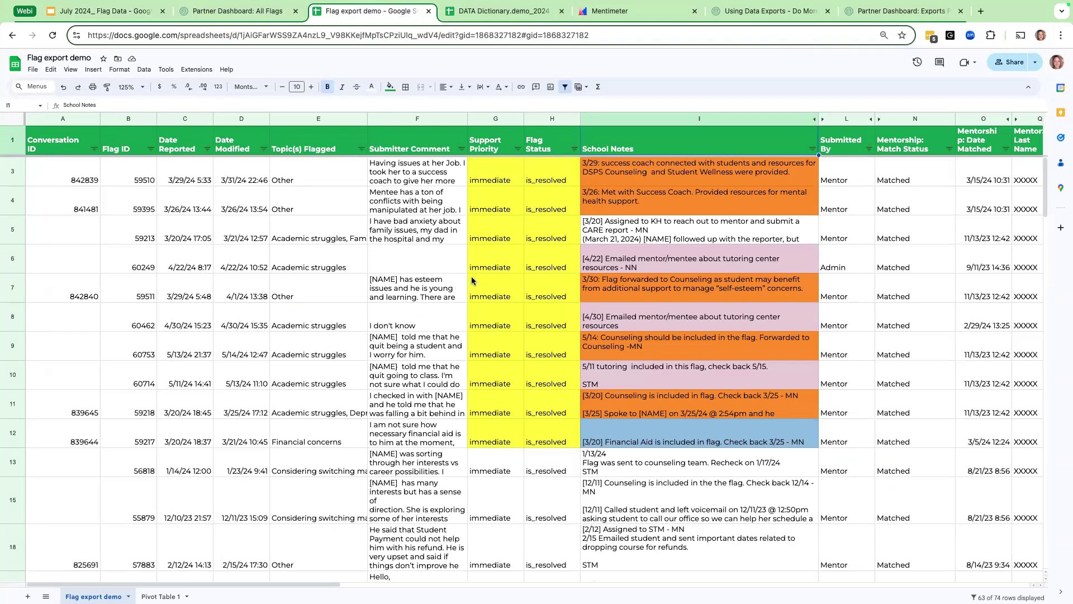
{"action": "scroll", "coordinate": [471, 276], "scroll_direction": "right", "scroll_amount": 6}
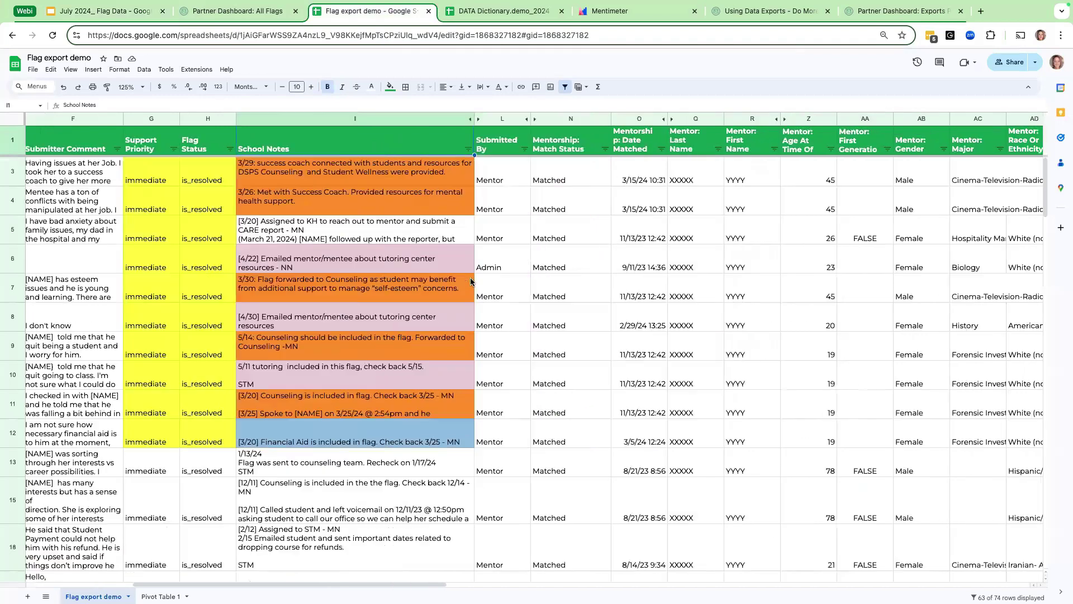
{"action": "scroll", "coordinate": [471, 281], "scroll_direction": "right", "scroll_amount": 15}
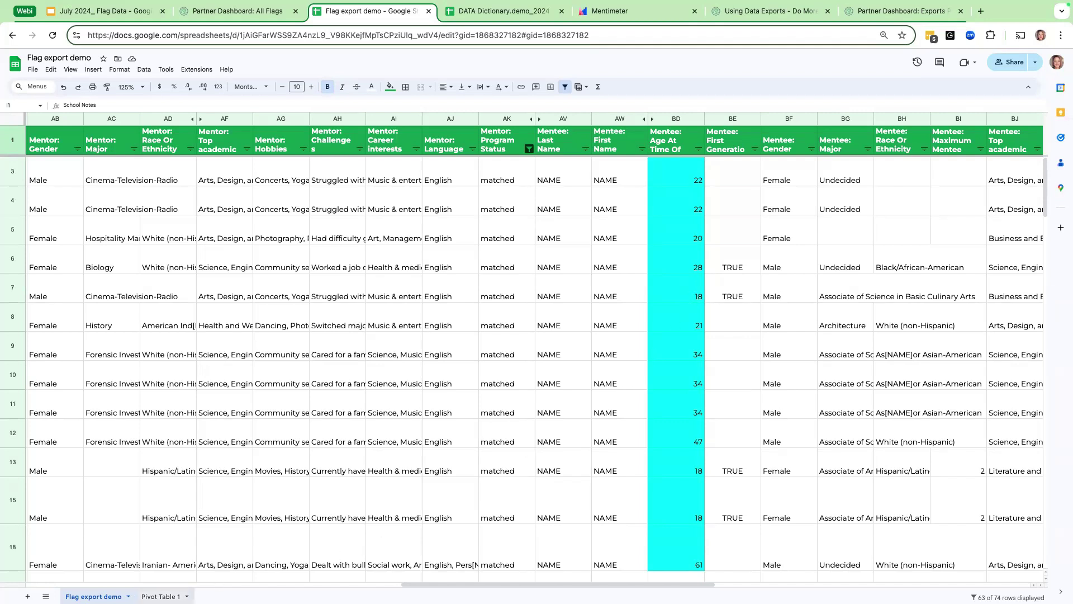
View the pivot table of flagged topics by mentee age and switch back to the Target Population Analysis slide
{"action": "left_click", "coordinate": [161, 597]}
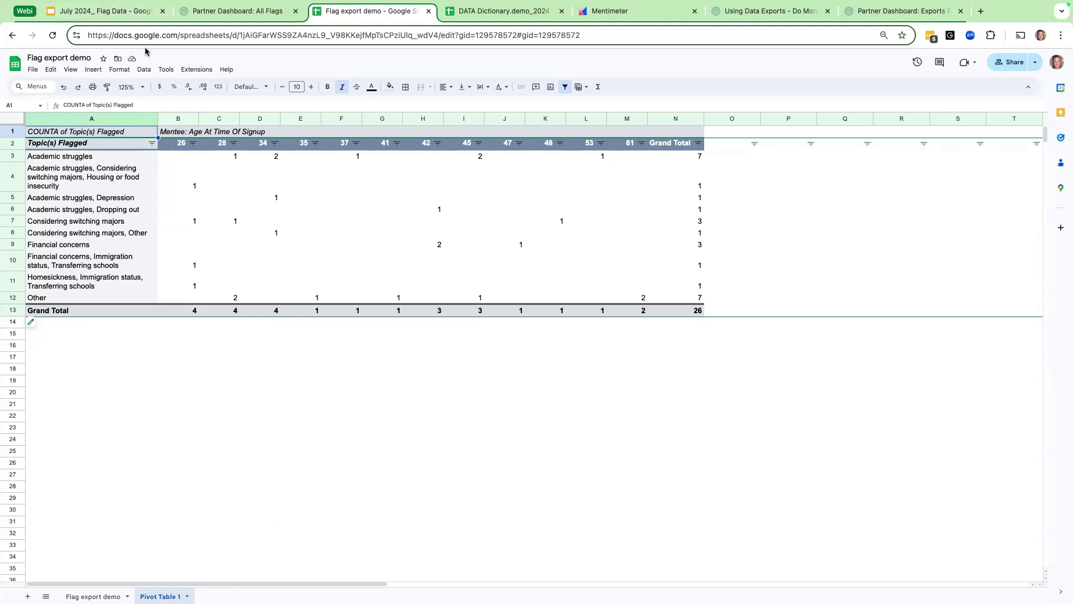
{"action": "left_click", "coordinate": [82, 5]}
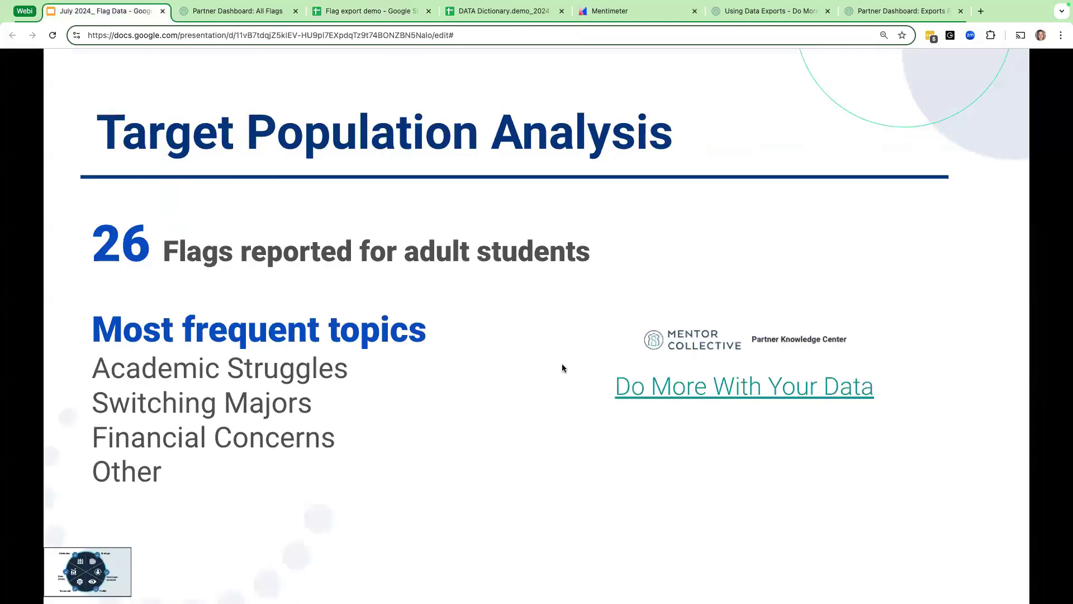